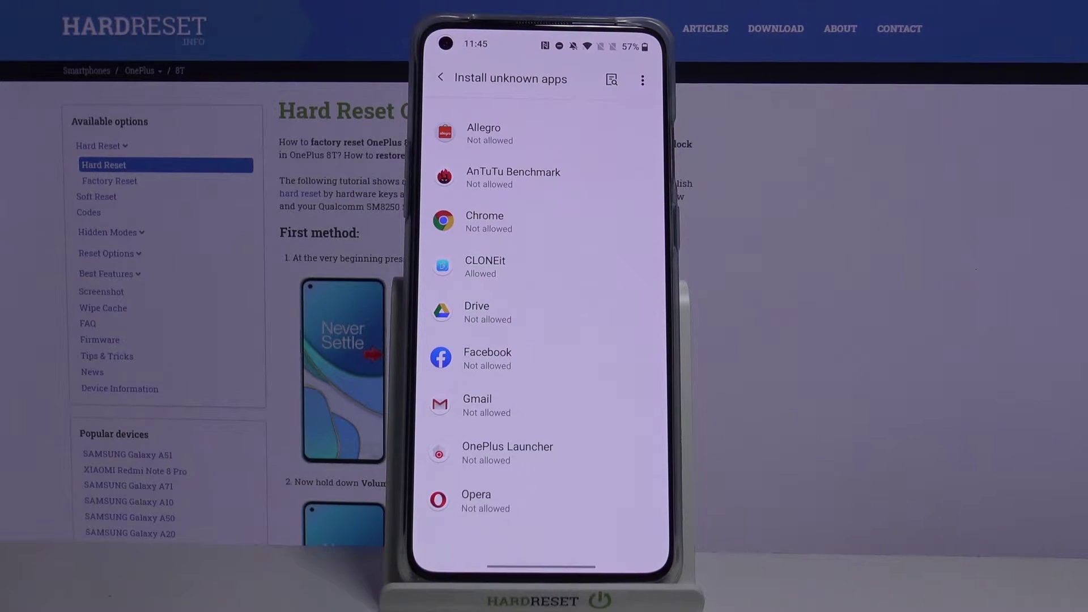
- Turn on Allow from this source for Chrome and go back to the app list
left_click(485, 222)
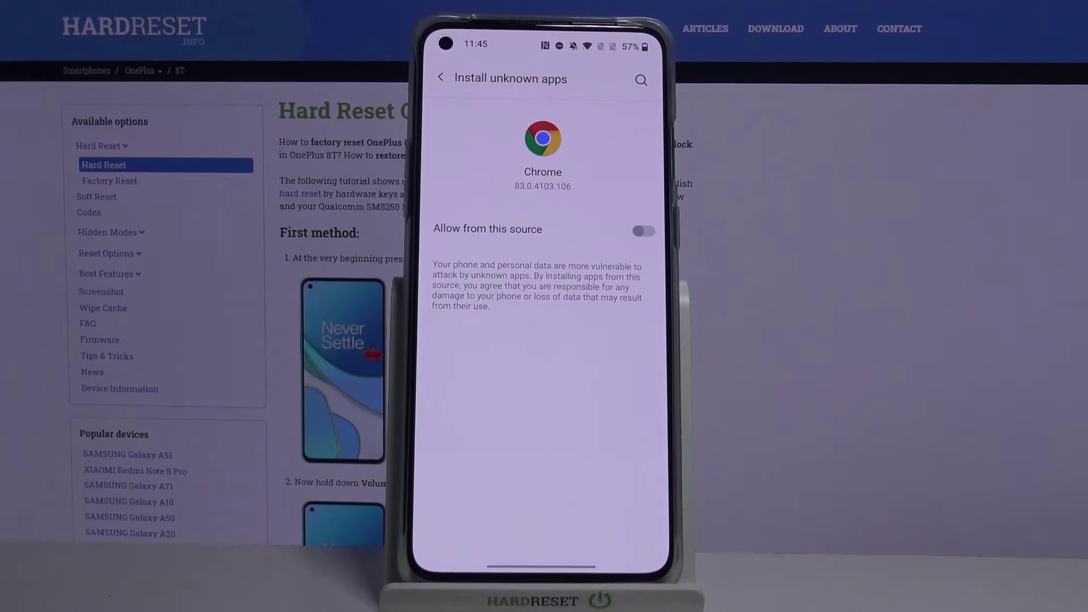
left_click(643, 231)
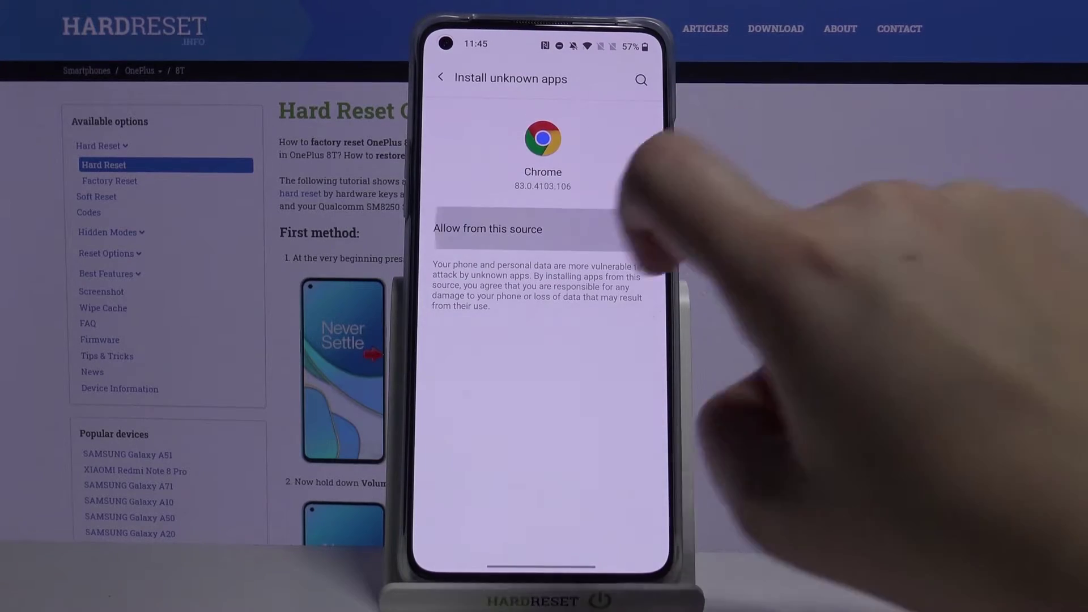
left_click_drag(425, 438, 527, 438)
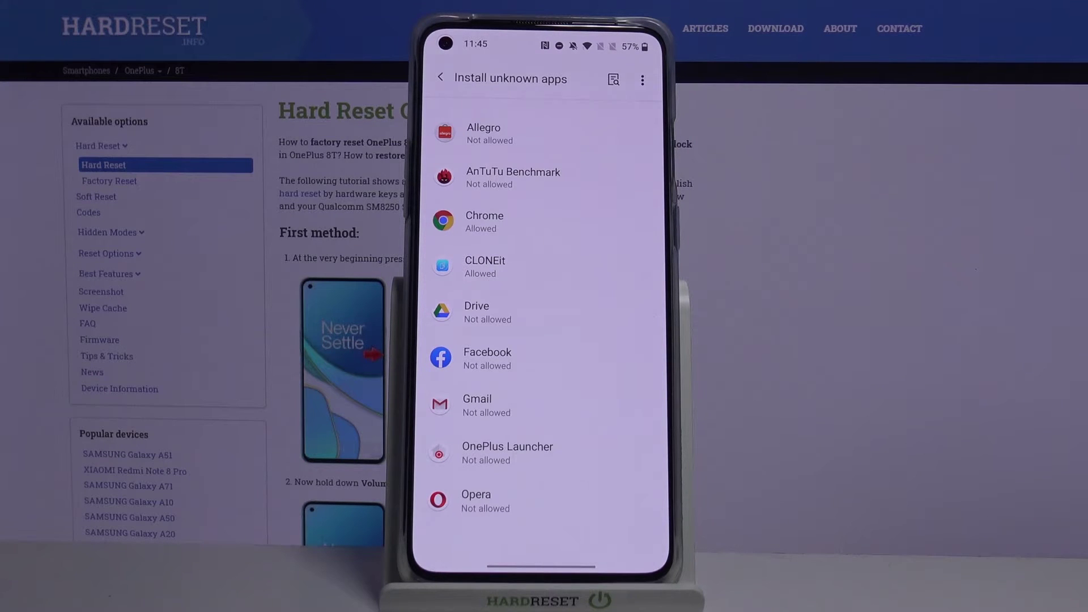
- Turn on Allow from this source for Gmail and go back to the app list
left_click(476, 405)
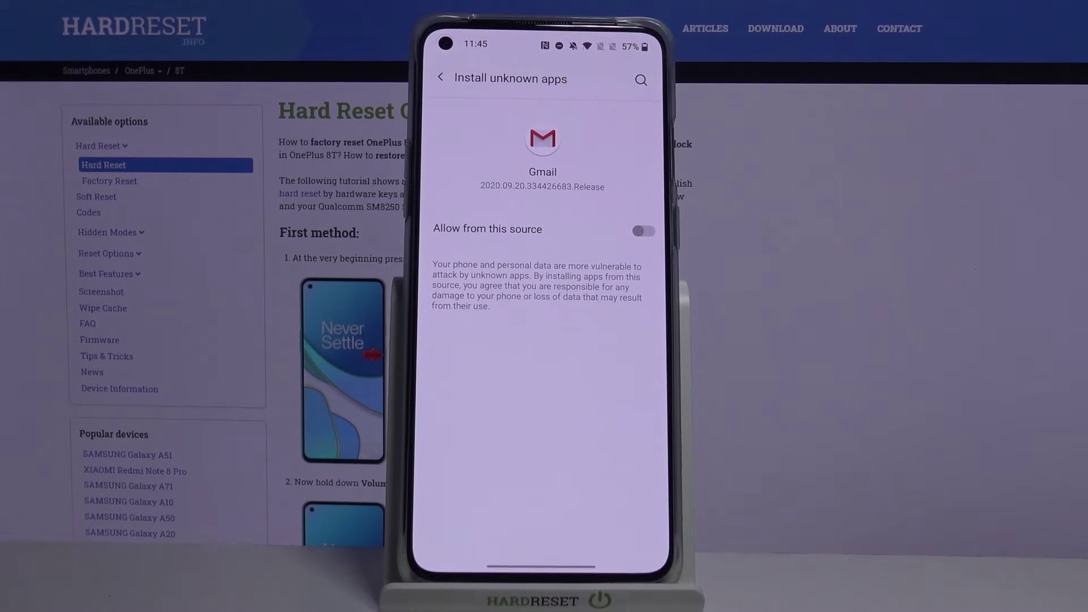
left_click(643, 230)
left_click_drag(663, 391, 612, 391)
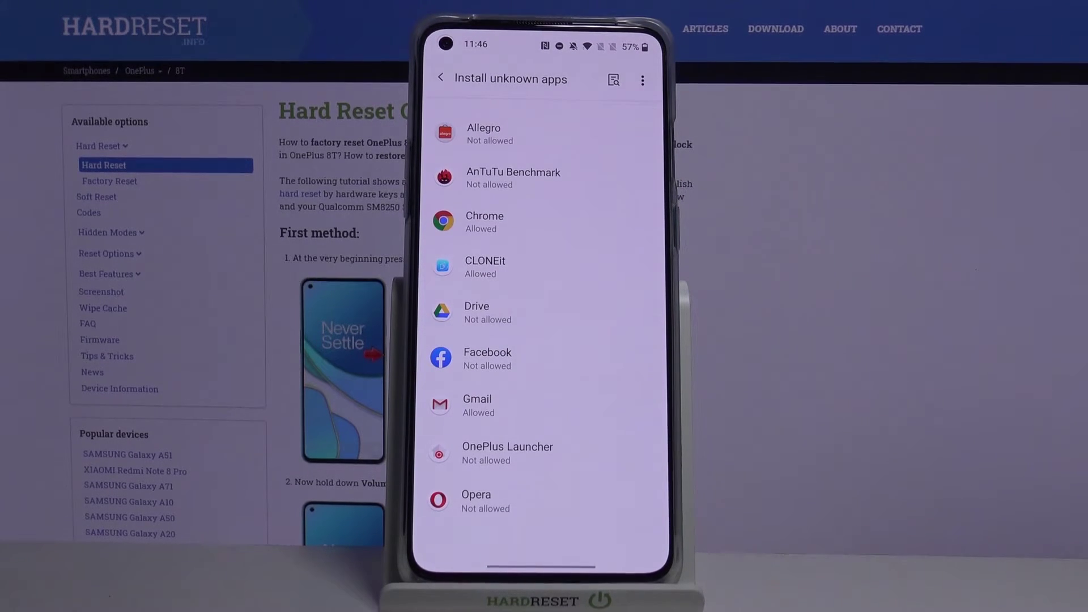
- Turn Gmail's Allow from this source toggle back off and return to the app list
left_click(485, 400)
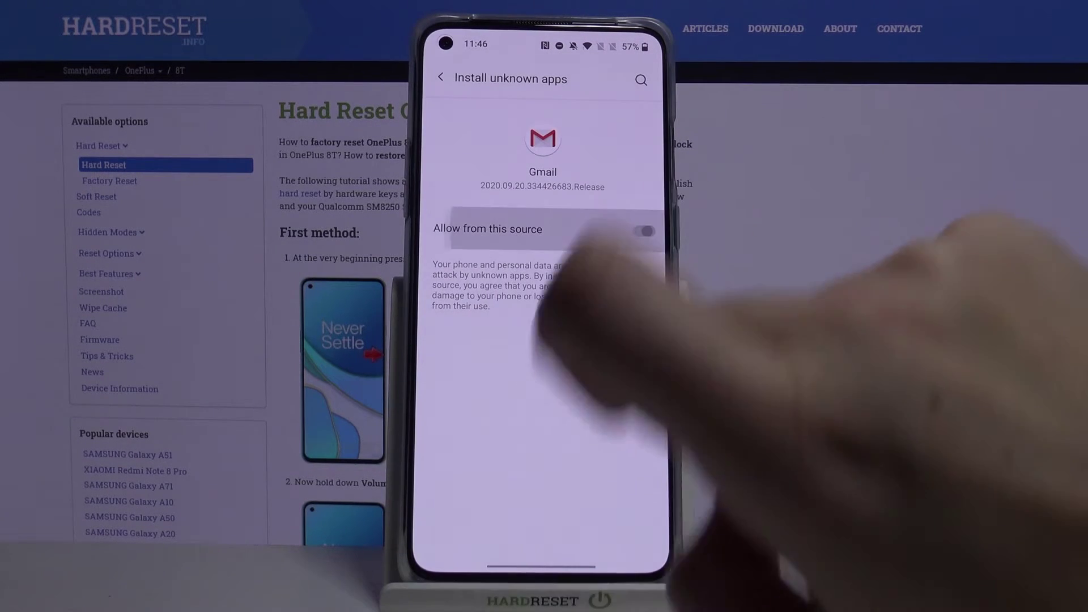
left_click(644, 230)
left_click_drag(667, 382, 578, 382)
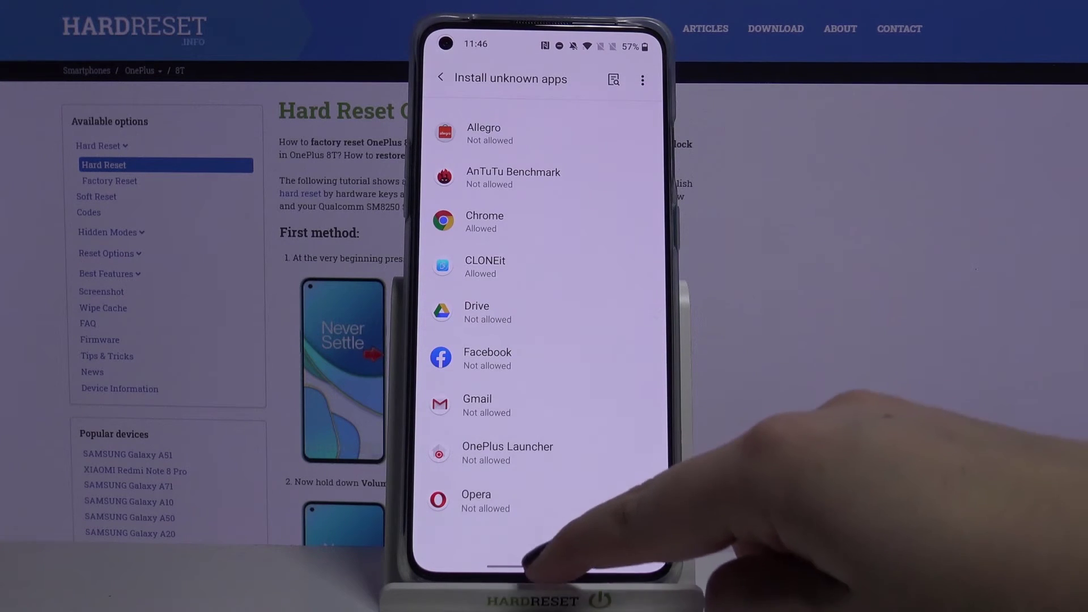
- Swipe up from the bottom edge to reach the OnePlus home screen
left_click_drag(542, 566, 646, 272)
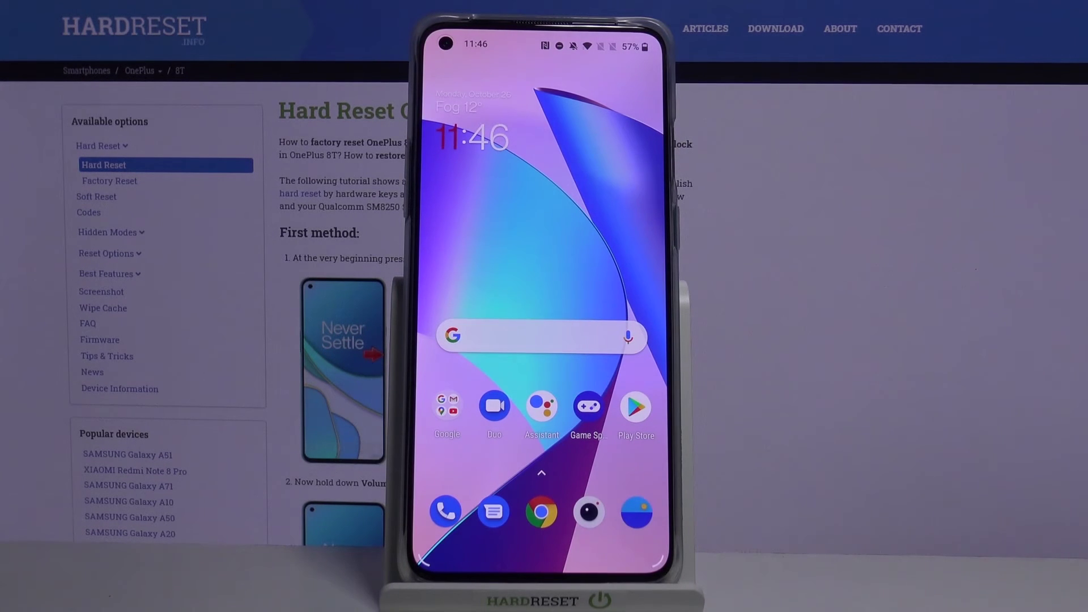